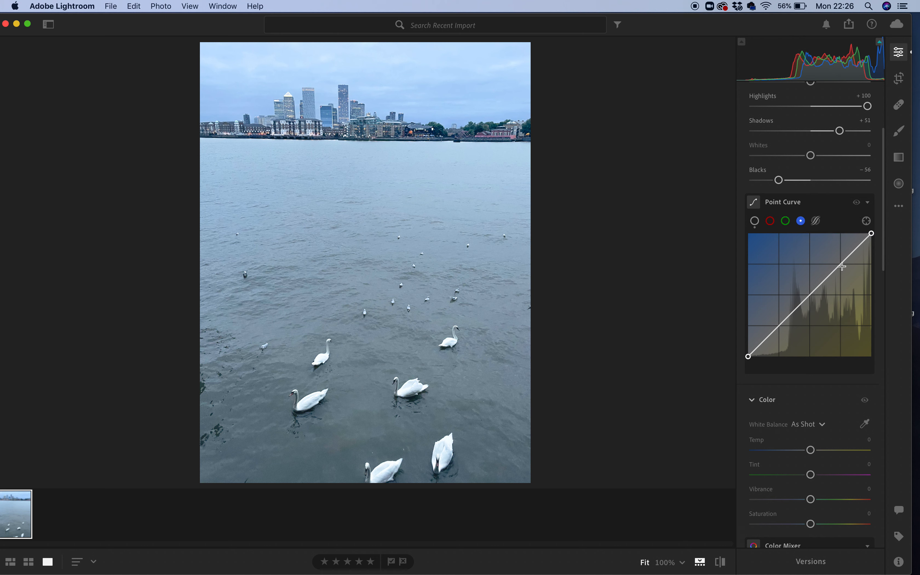
- Shape the blue channel's point curve with a raised shadow point and a slightly lowered highlight point
{"action": "left_click_drag", "start_coordinate": [840, 265], "coordinate": [836, 257]}
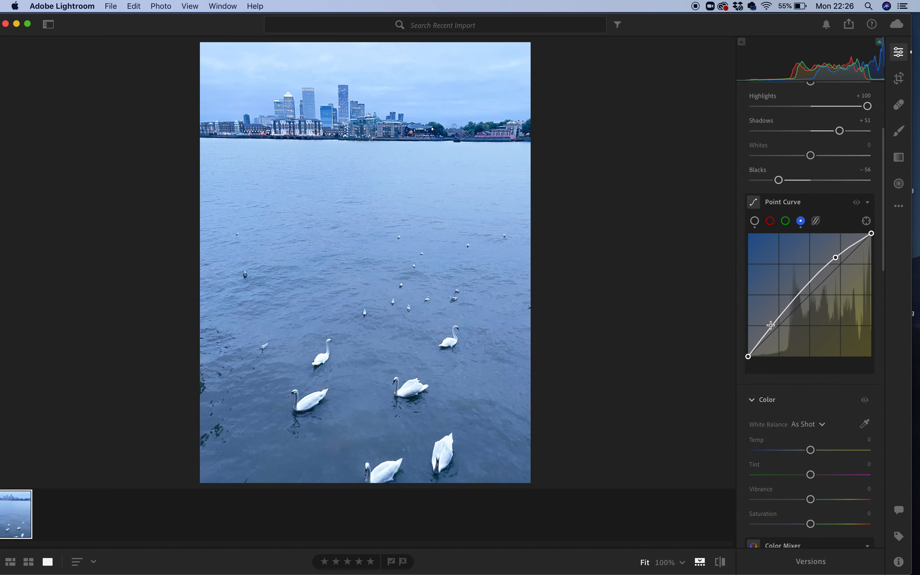
{"action": "mouse_move", "coordinate": [768, 324]}
{"action": "left_mouse_down"}
{"action": "mouse_move", "coordinate": [783, 349]}
{"action": "mouse_move", "coordinate": [770, 331]}
{"action": "left_mouse_up"}
{"action": "mouse_move", "coordinate": [772, 327]}
{"action": "left_click_drag", "start_coordinate": [769, 329], "coordinate": [772, 340]}
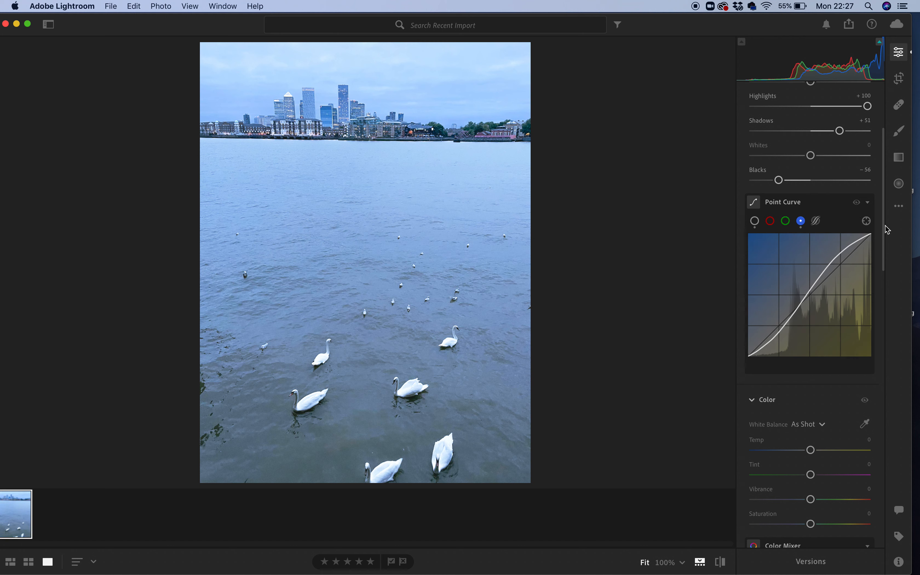
{"action": "left_click_drag", "start_coordinate": [836, 257], "coordinate": [850, 268]}
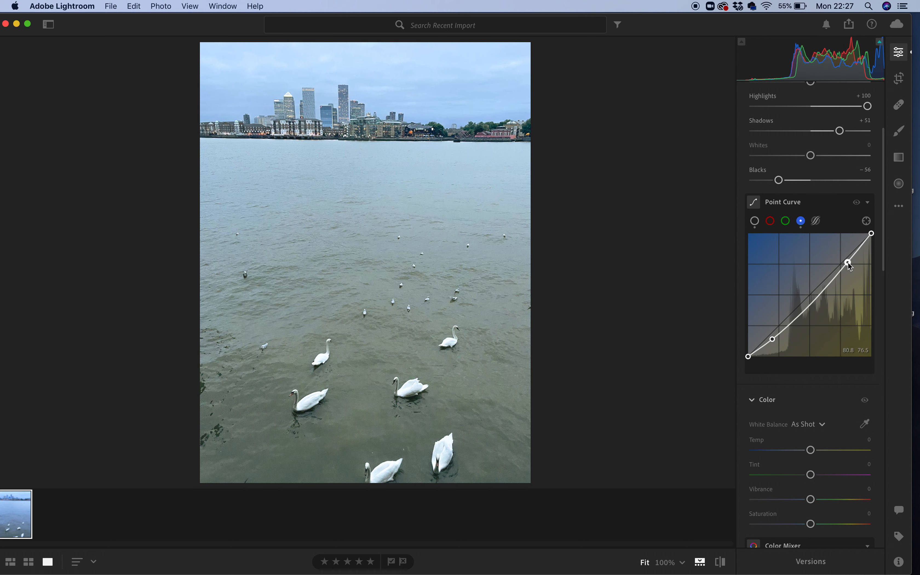
{"action": "left_click_drag", "start_coordinate": [774, 340], "coordinate": [768, 327]}
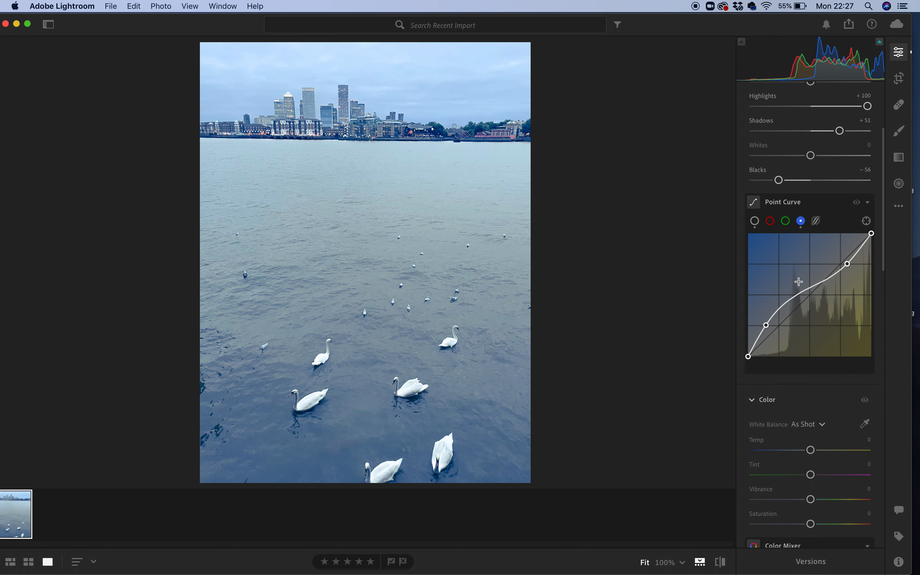
- Pull the lower part of the green channel curve slightly down, and lower the red channel curve's shadows as well
{"action": "left_click", "coordinate": [787, 222]}
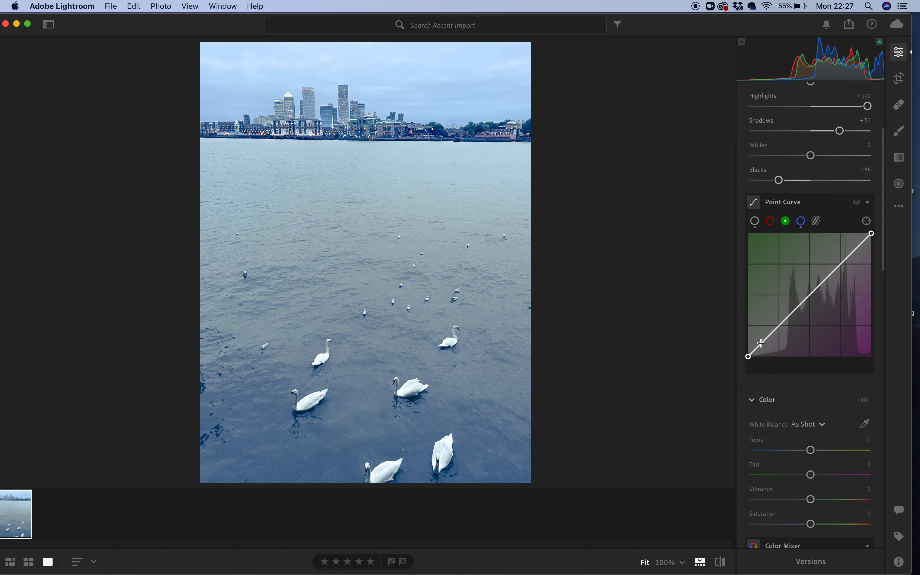
{"action": "left_click", "coordinate": [784, 330]}
{"action": "mouse_move", "coordinate": [783, 331]}
{"action": "left_mouse_down"}
{"action": "mouse_move", "coordinate": [777, 339]}
{"action": "mouse_move", "coordinate": [787, 324]}
{"action": "left_mouse_up"}
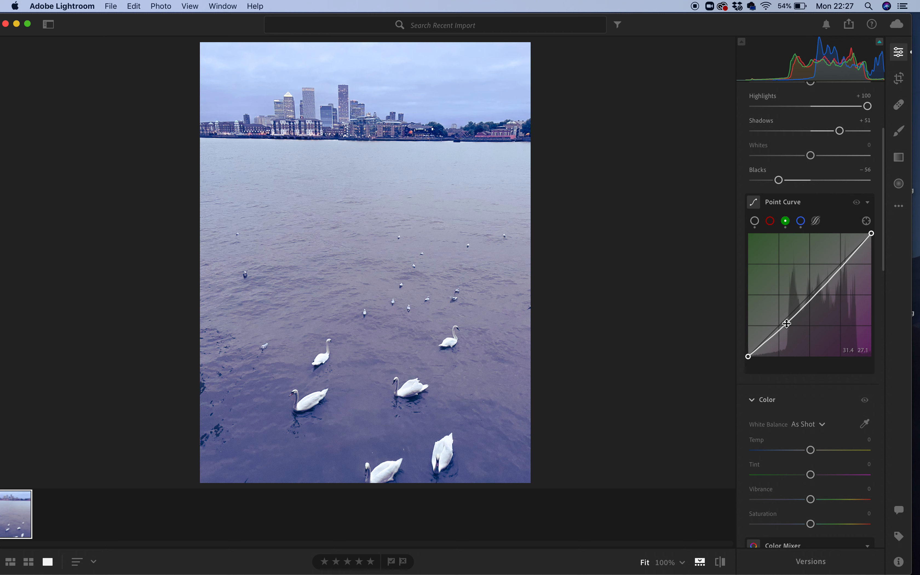
{"action": "left_click", "coordinate": [771, 224]}
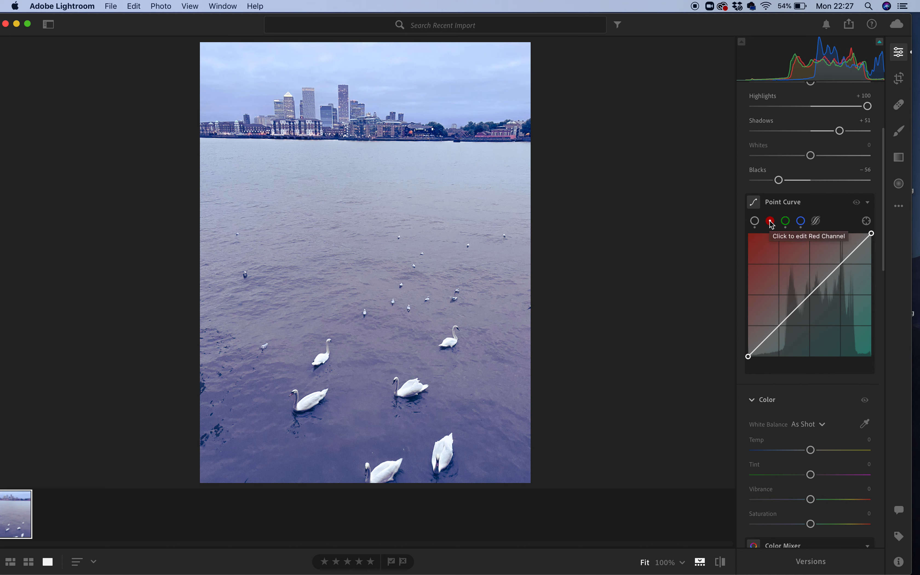
{"action": "left_click_drag", "start_coordinate": [779, 326], "coordinate": [780, 330]}
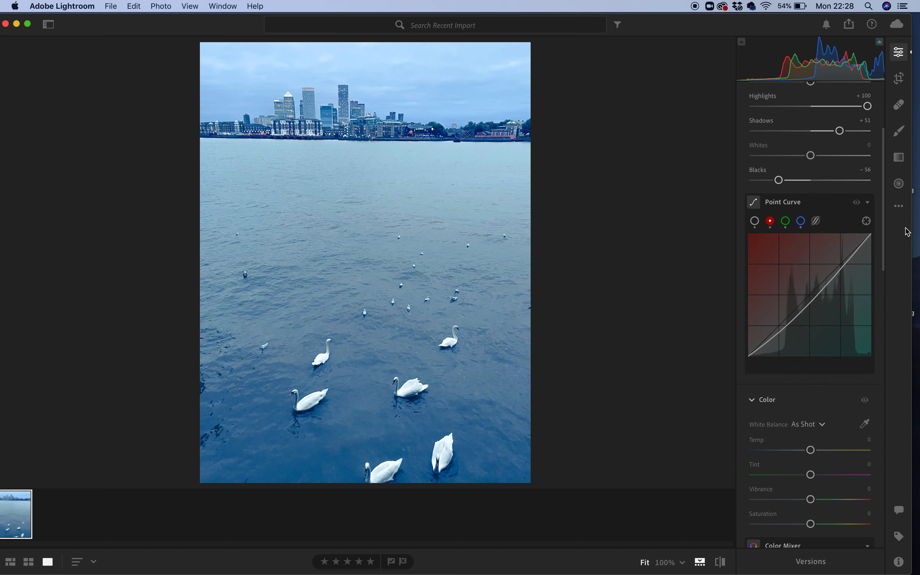
- Set the photo's vibrance to -47, temperature to -19, tint to -30 and overall saturation to +54
{"action": "left_click_drag", "start_coordinate": [881, 212], "coordinate": [891, 262]}
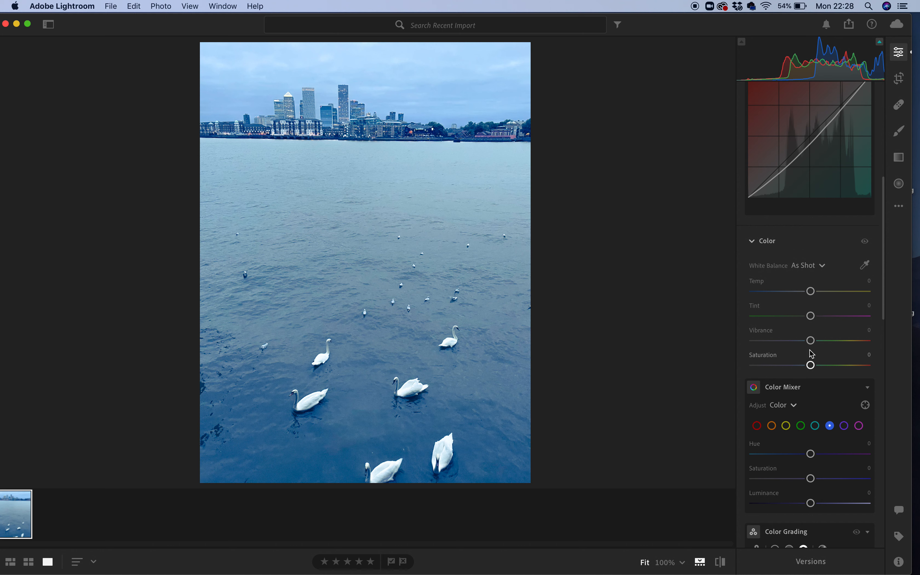
{"action": "left_click_drag", "start_coordinate": [813, 341], "coordinate": [785, 341]}
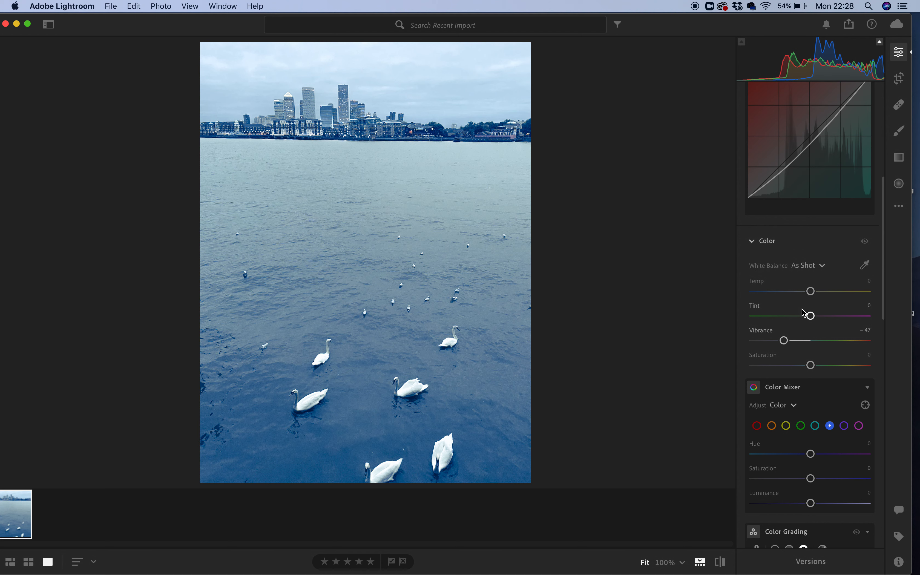
{"action": "mouse_move", "coordinate": [811, 291]}
{"action": "left_mouse_down"}
{"action": "mouse_move", "coordinate": [789, 292]}
{"action": "mouse_move", "coordinate": [800, 292]}
{"action": "left_mouse_up"}
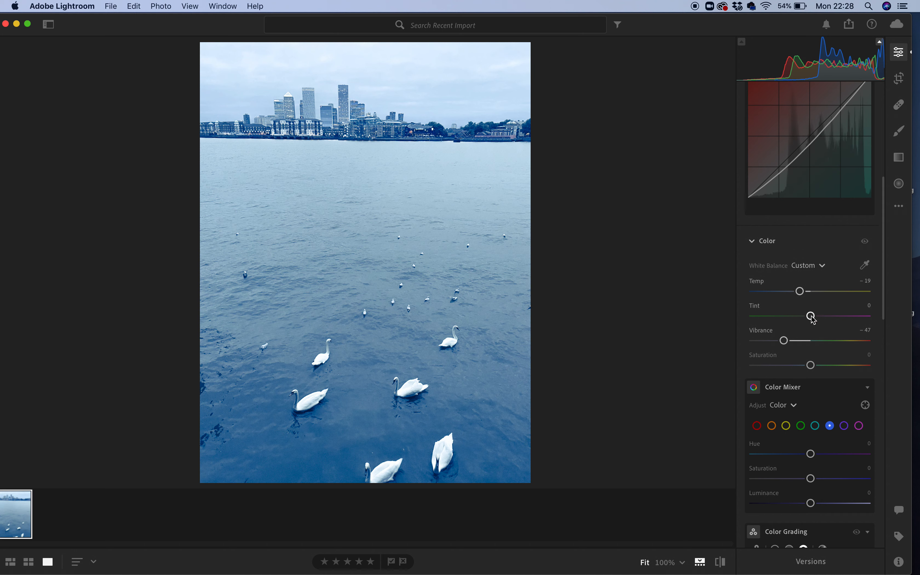
{"action": "mouse_move", "coordinate": [812, 316]}
{"action": "left_mouse_down"}
{"action": "mouse_move", "coordinate": [776, 316]}
{"action": "mouse_move", "coordinate": [798, 317]}
{"action": "left_mouse_up"}
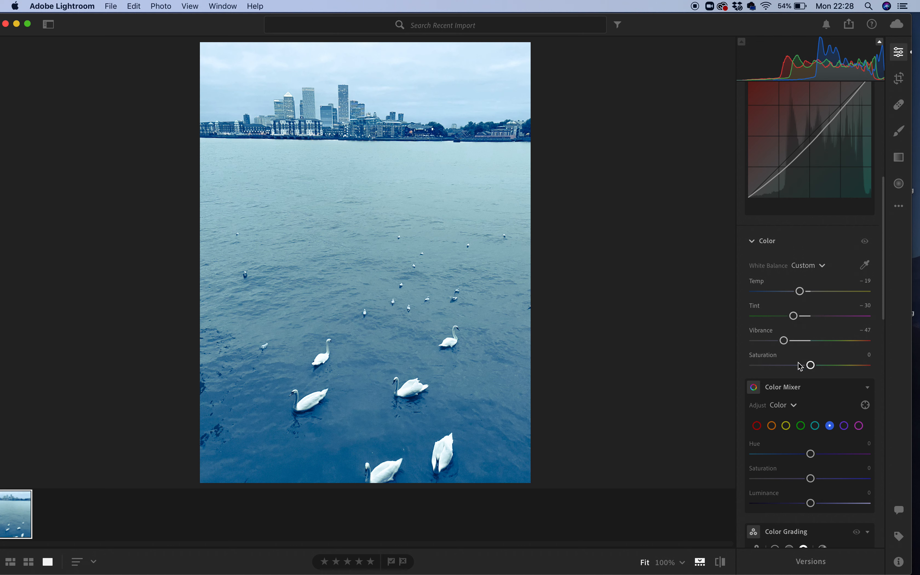
{"action": "left_click_drag", "start_coordinate": [810, 365], "coordinate": [842, 357]}
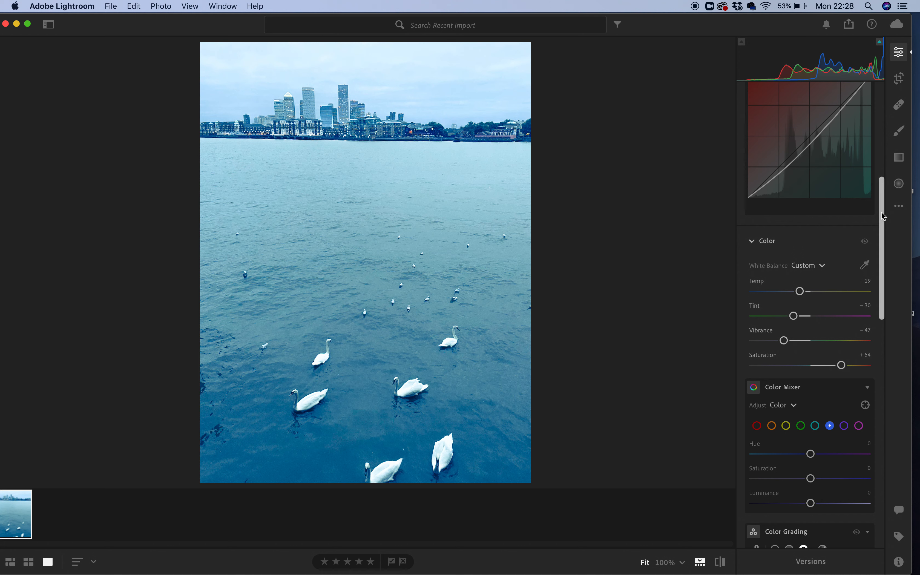
- In the Color Mixer, set orange to hue -84, saturation +60 and luminance +43, and check the shoreline buildings at 100%
{"action": "left_click_drag", "start_coordinate": [881, 211], "coordinate": [883, 243]}
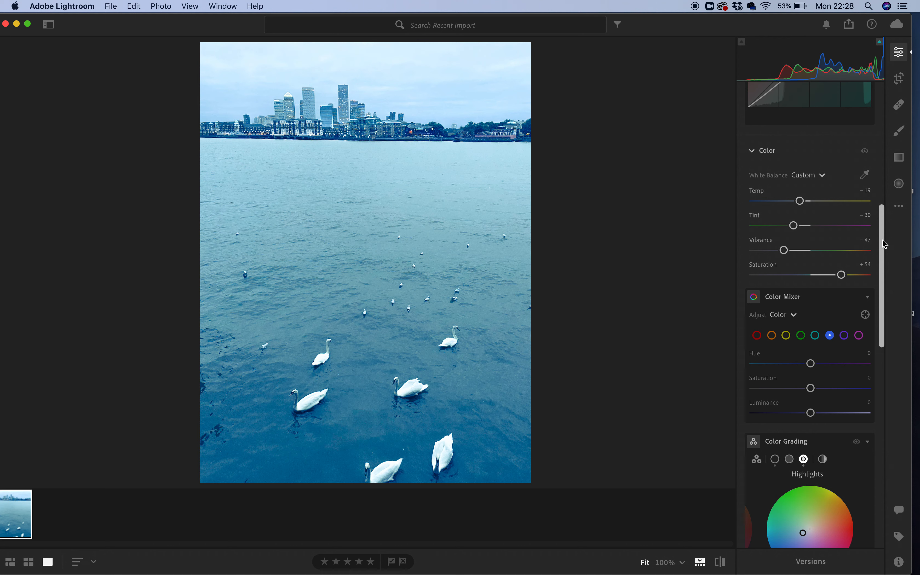
{"action": "left_click_drag", "start_coordinate": [885, 245], "coordinate": [884, 252]}
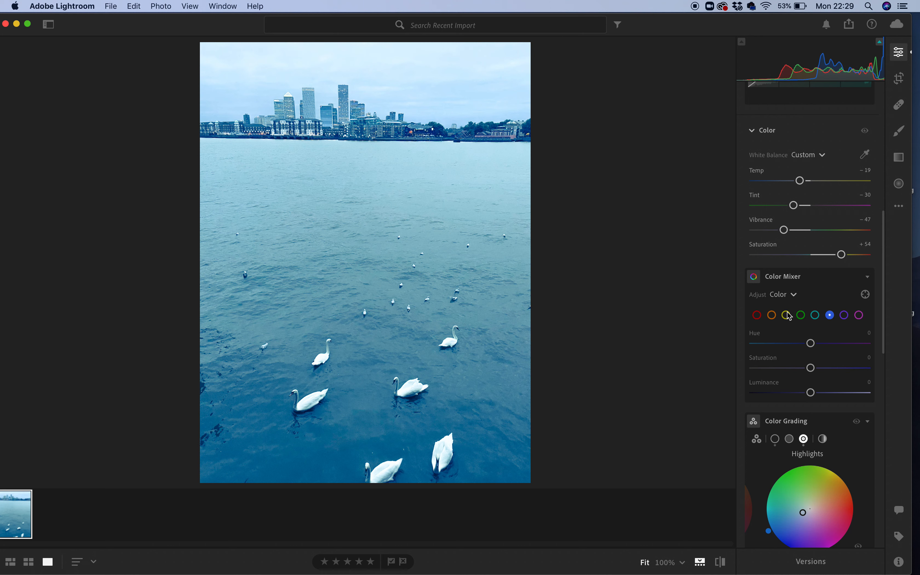
{"action": "left_click", "coordinate": [772, 316]}
{"action": "left_click", "coordinate": [811, 344]}
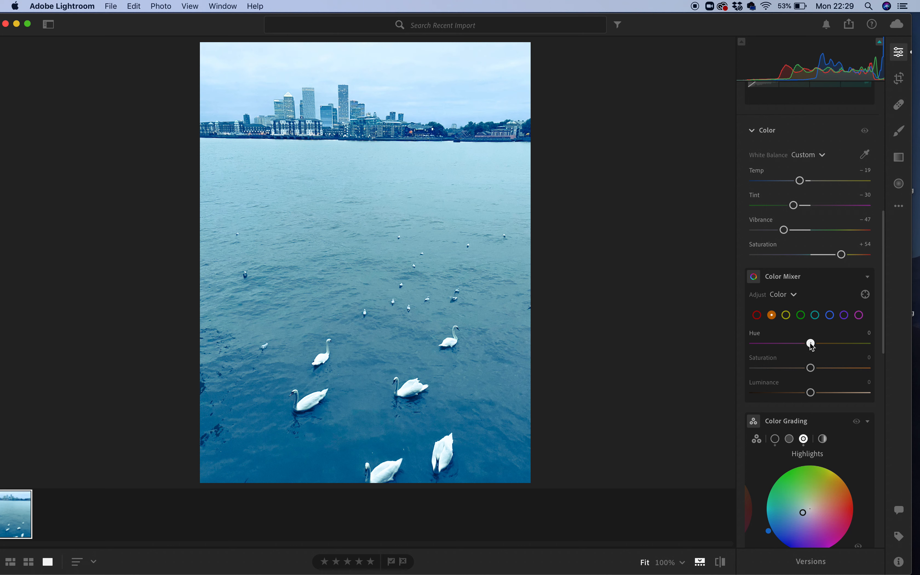
{"action": "left_click_drag", "start_coordinate": [812, 346], "coordinate": [763, 343]}
{"action": "left_click_drag", "start_coordinate": [811, 368], "coordinate": [847, 368]}
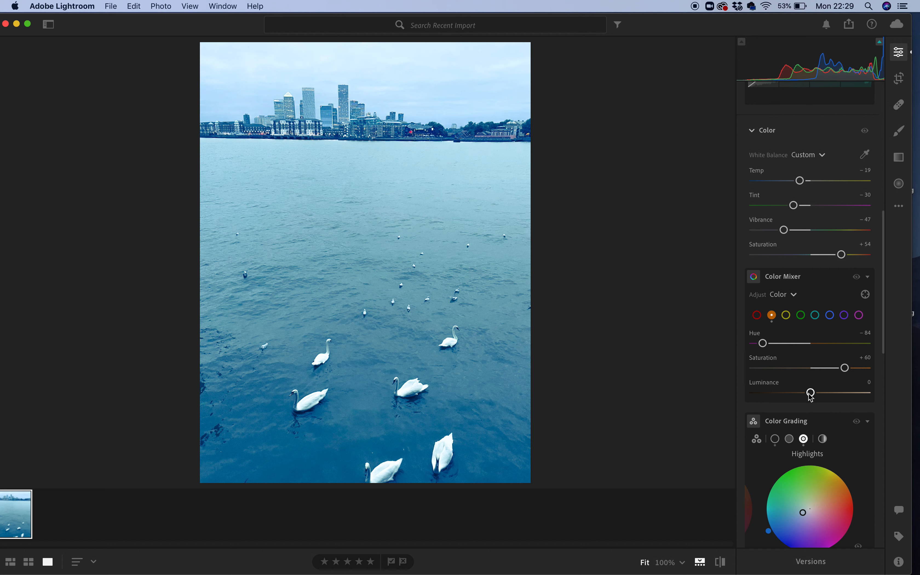
{"action": "left_click_drag", "start_coordinate": [810, 394], "coordinate": [835, 394]}
{"action": "left_click", "coordinate": [480, 131]}
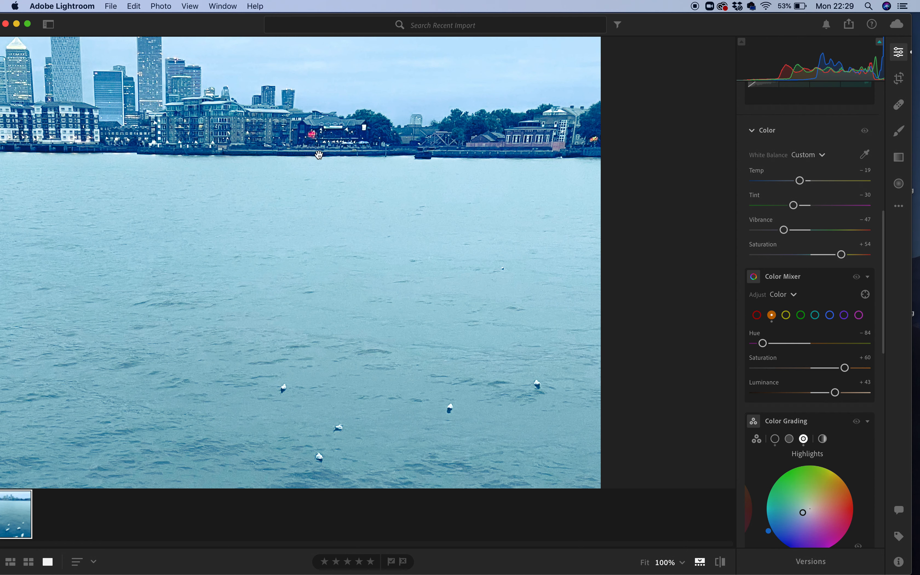
{"action": "left_click", "coordinate": [253, 121]}
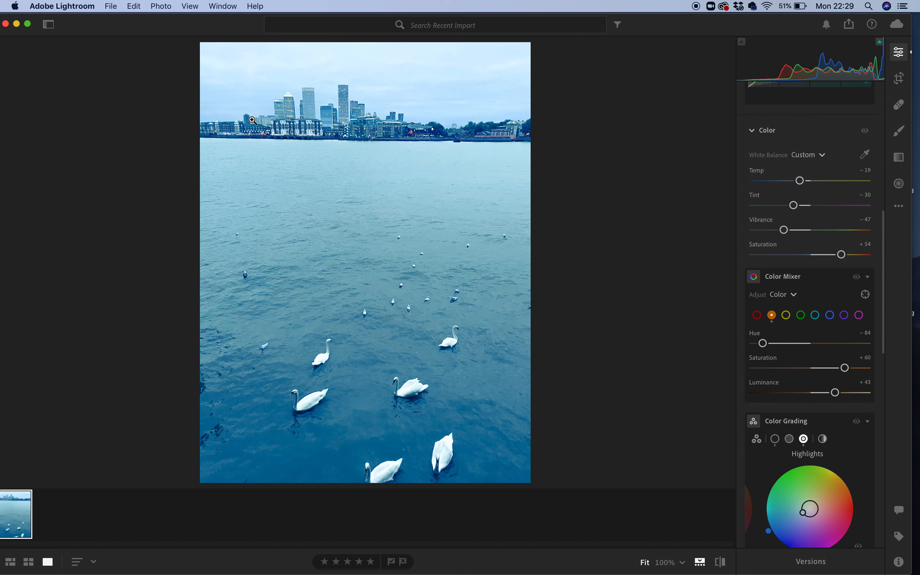
- Raise the yellow saturation to its maximum in the Color Mixer, and look through the purple, blue and magenta settings
{"action": "left_click", "coordinate": [787, 316]}
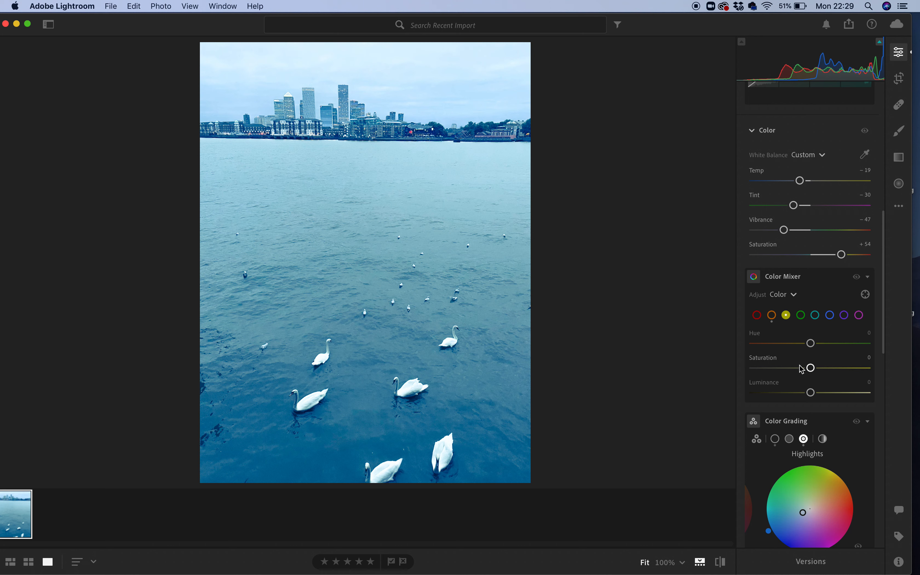
{"action": "left_click_drag", "start_coordinate": [811, 368], "coordinate": [886, 367]}
{"action": "left_click", "coordinate": [844, 316]}
{"action": "left_click", "coordinate": [830, 316]}
{"action": "left_click", "coordinate": [860, 316]}
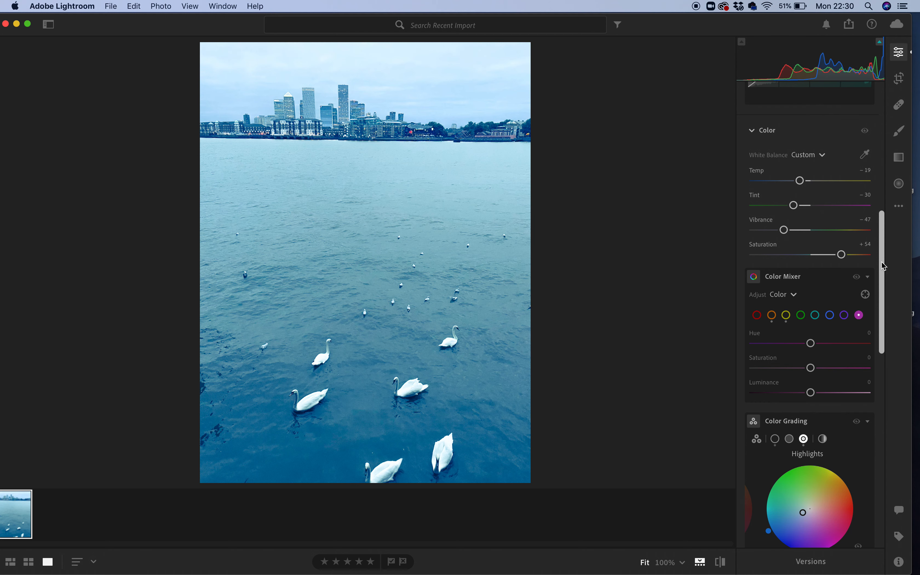
- Set the photo's texture to -100 and clarity to +78
{"action": "left_click_drag", "start_coordinate": [884, 266], "coordinate": [884, 394]}
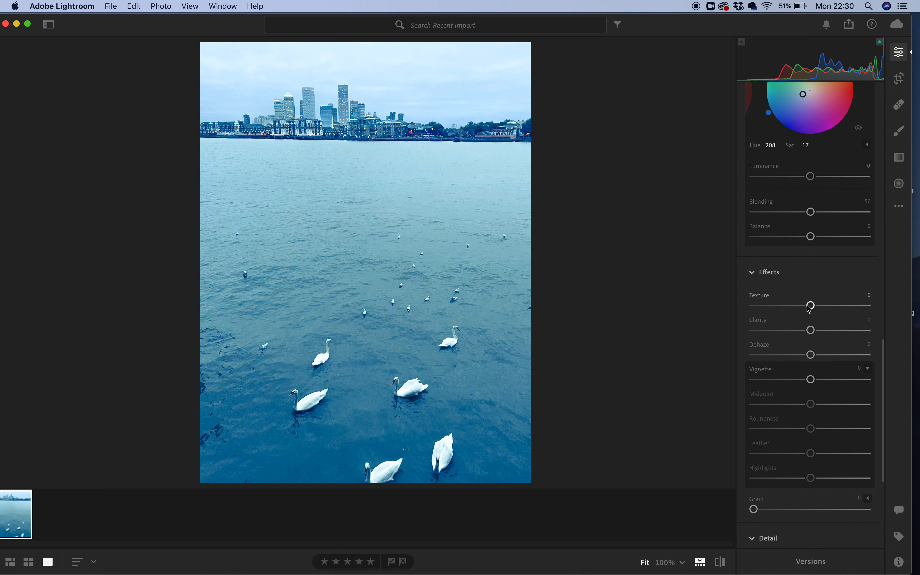
{"action": "left_click_drag", "start_coordinate": [810, 306], "coordinate": [746, 304]}
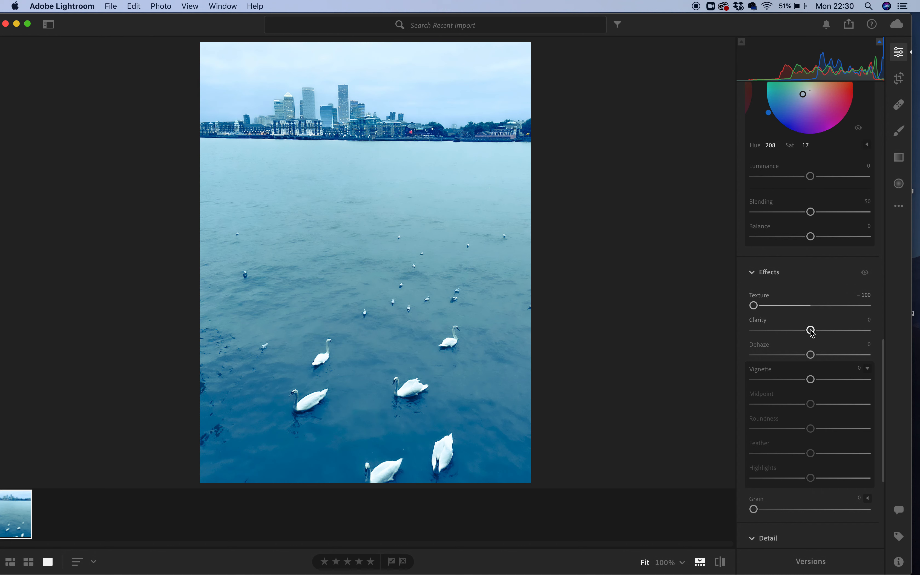
{"action": "left_click_drag", "start_coordinate": [811, 331], "coordinate": [856, 335]}
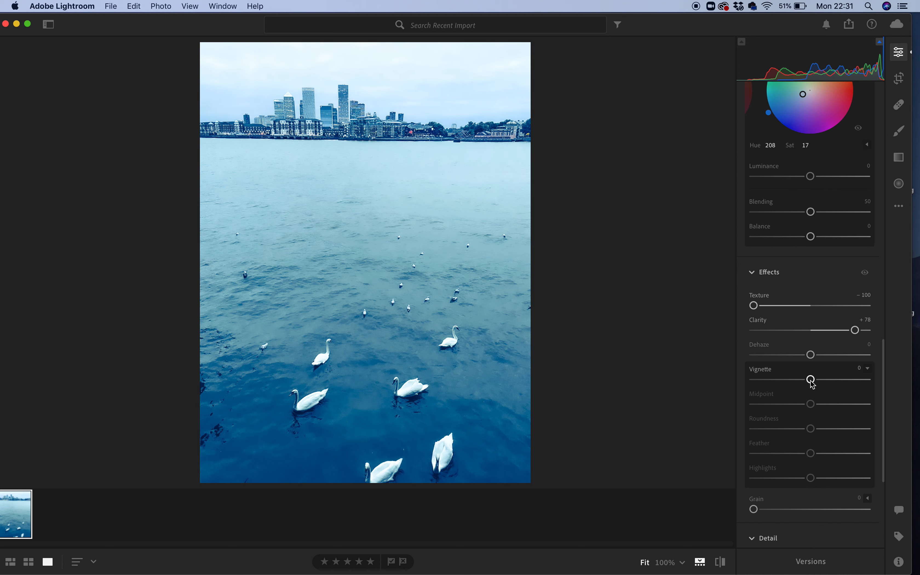
- Add a light vignette of +38 with midpoint 46, roundness +75 and feather 79
{"action": "mouse_move", "coordinate": [811, 380]}
{"action": "left_mouse_down"}
{"action": "mouse_move", "coordinate": [849, 372]}
{"action": "mouse_move", "coordinate": [810, 371]}
{"action": "left_mouse_up"}
{"action": "left_click_drag", "start_coordinate": [882, 357], "coordinate": [886, 391]}
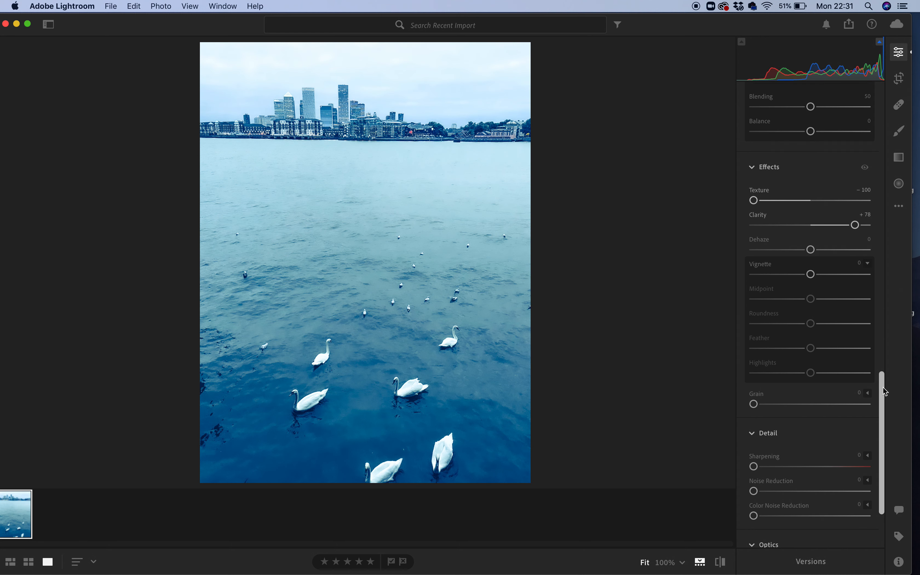
{"action": "left_click_drag", "start_coordinate": [883, 387], "coordinate": [860, 372]}
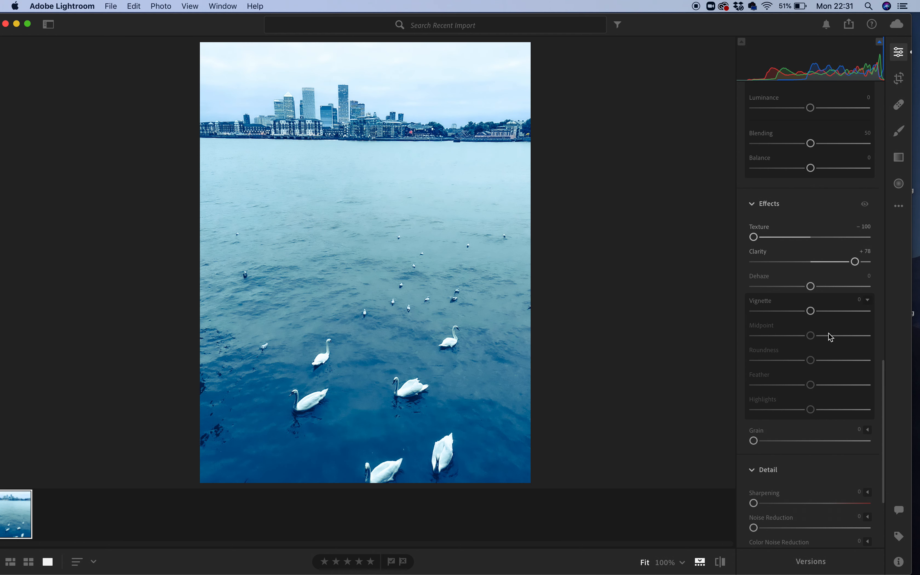
{"action": "left_click_drag", "start_coordinate": [811, 311], "coordinate": [803, 329]}
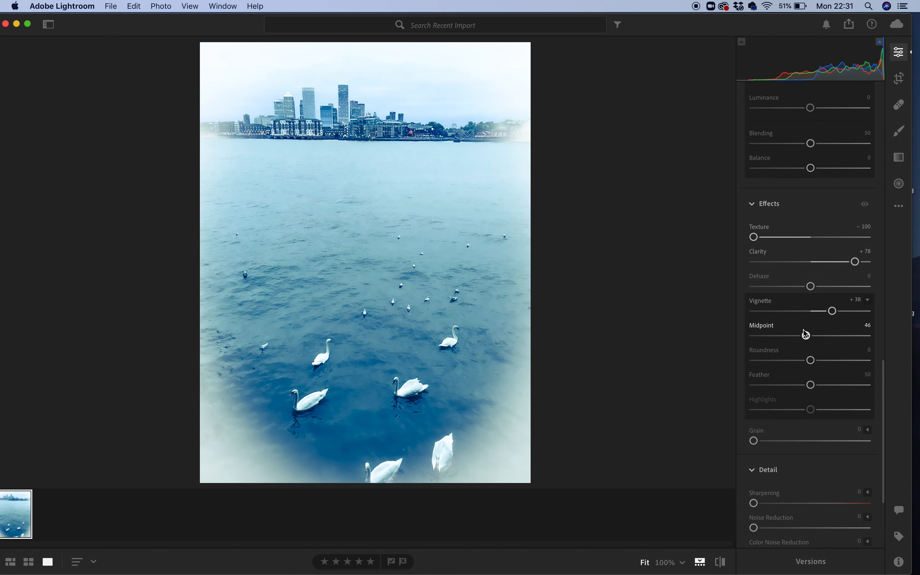
{"action": "left_click_drag", "start_coordinate": [812, 361], "coordinate": [839, 358]}
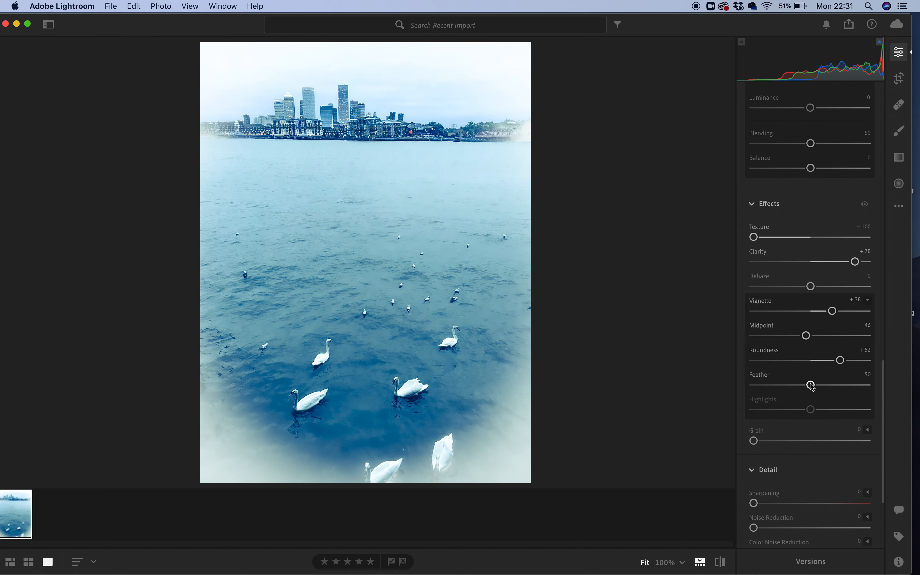
{"action": "left_click_drag", "start_coordinate": [811, 385], "coordinate": [844, 384]}
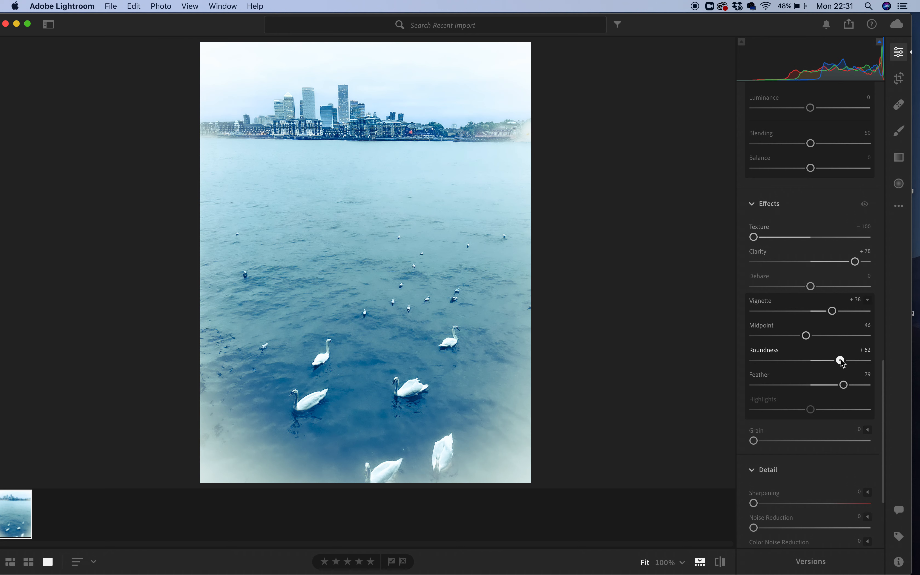
{"action": "mouse_move", "coordinate": [843, 363]}
{"action": "left_mouse_down"}
{"action": "mouse_move", "coordinate": [836, 365]}
{"action": "mouse_move", "coordinate": [867, 361]}
{"action": "mouse_move", "coordinate": [775, 362]}
{"action": "mouse_move", "coordinate": [855, 352]}
{"action": "left_mouse_up"}
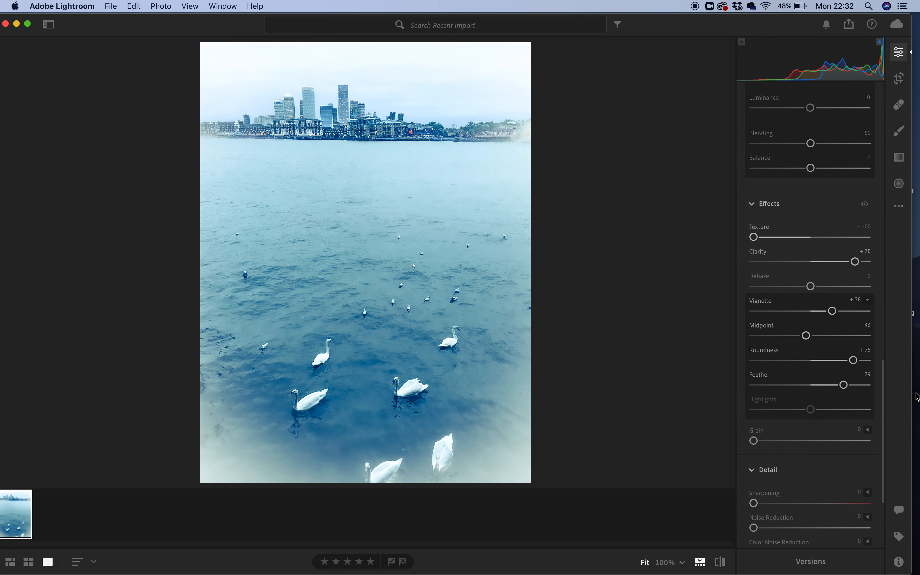
- Set sharpening to 6 and reduce the vignette amount to +14
{"action": "left_click_drag", "start_coordinate": [885, 414], "coordinate": [887, 448]}
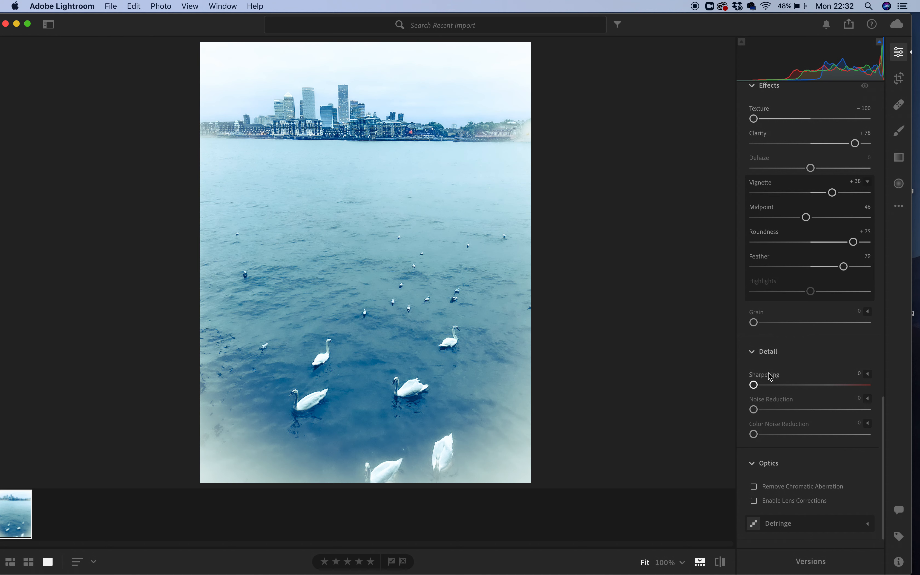
{"action": "mouse_move", "coordinate": [754, 384]}
{"action": "left_mouse_down"}
{"action": "mouse_move", "coordinate": [844, 376]}
{"action": "mouse_move", "coordinate": [758, 382]}
{"action": "left_mouse_up"}
{"action": "left_click_drag", "start_coordinate": [832, 193], "coordinate": [818, 192]}
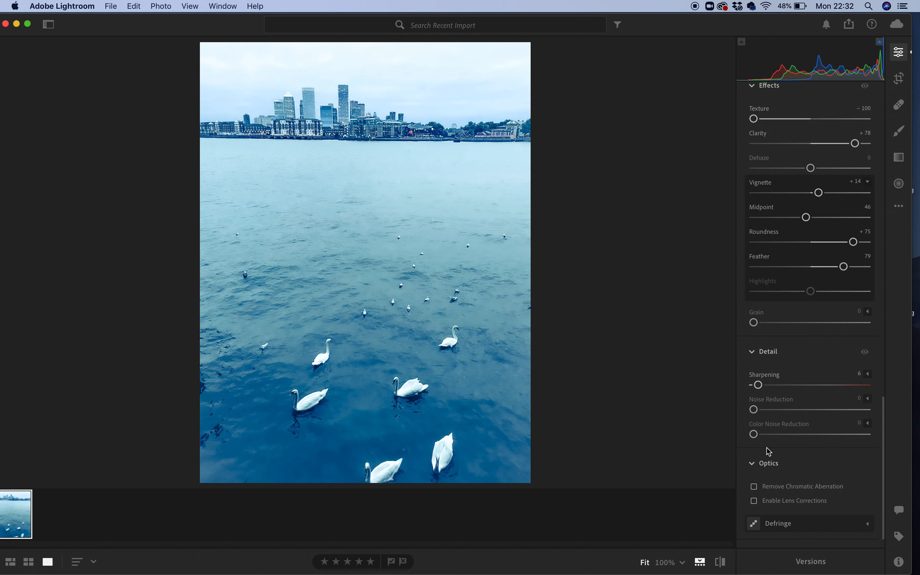
- Open the list of presets for the edited photo
{"action": "scroll", "coordinate": [885, 466], "scroll_direction": "down", "scroll_amount": 2}
{"action": "left_click_drag", "start_coordinate": [884, 465], "coordinate": [866, 263]}
{"action": "scroll", "coordinate": [866, 263], "scroll_direction": "up", "scroll_amount": 10}
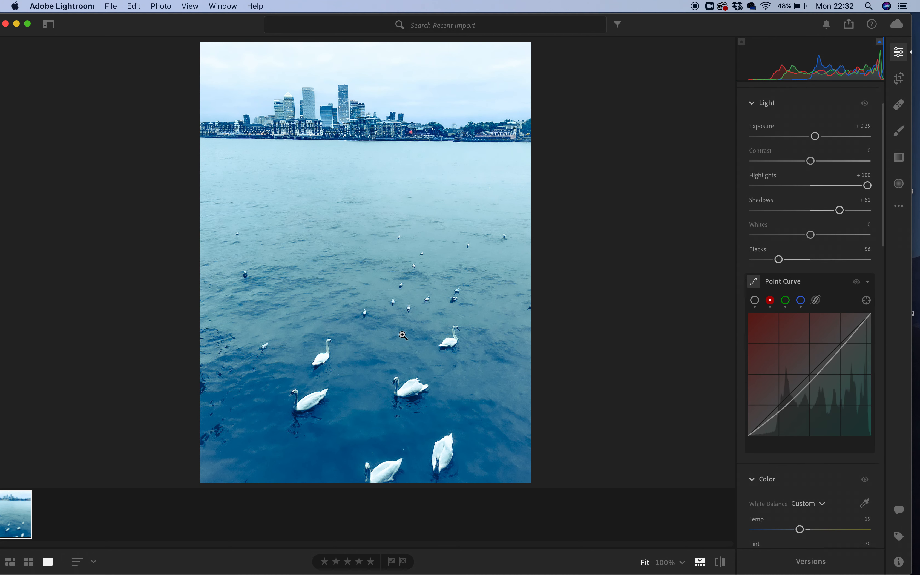
{"action": "mouse_move", "coordinate": [821, 359]}
{"action": "left_click_drag", "start_coordinate": [881, 173], "coordinate": [881, 123]}
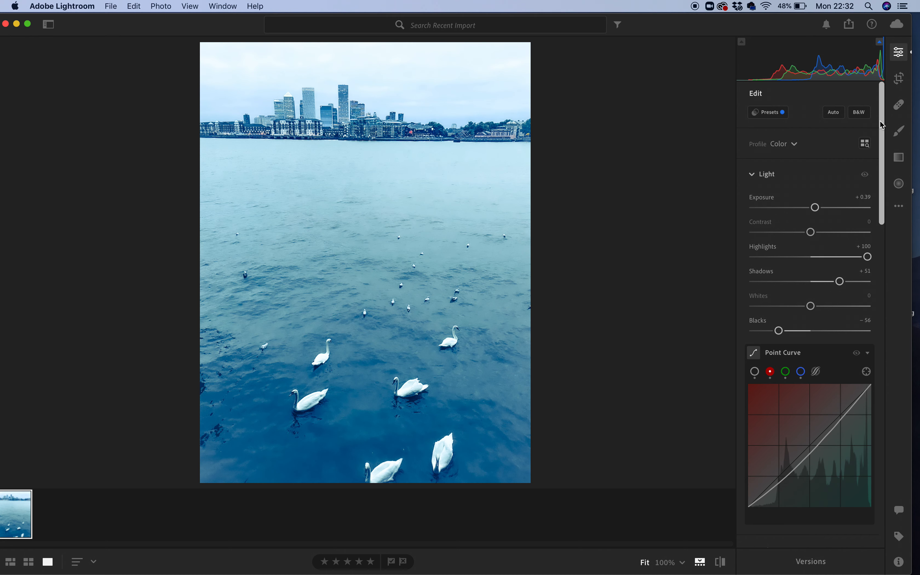
{"action": "left_click", "coordinate": [762, 112]}
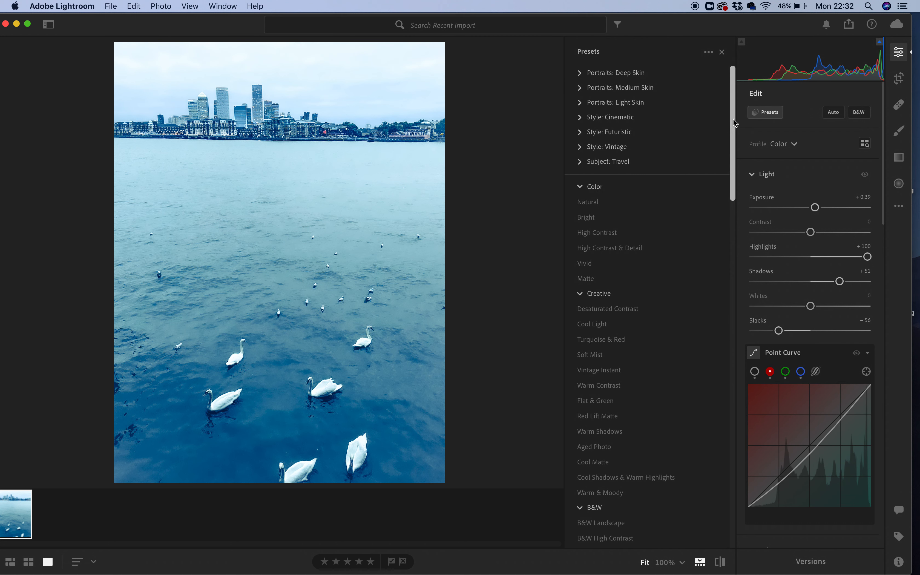
- Try the Creative presets Desaturated Contrast, Turquoise & Red, Soft Mist and Warm Contrast on the photo, and apply Flat & Green
{"action": "left_click_drag", "start_coordinate": [733, 118], "coordinate": [738, 159]}
{"action": "left_click", "coordinate": [608, 175]}
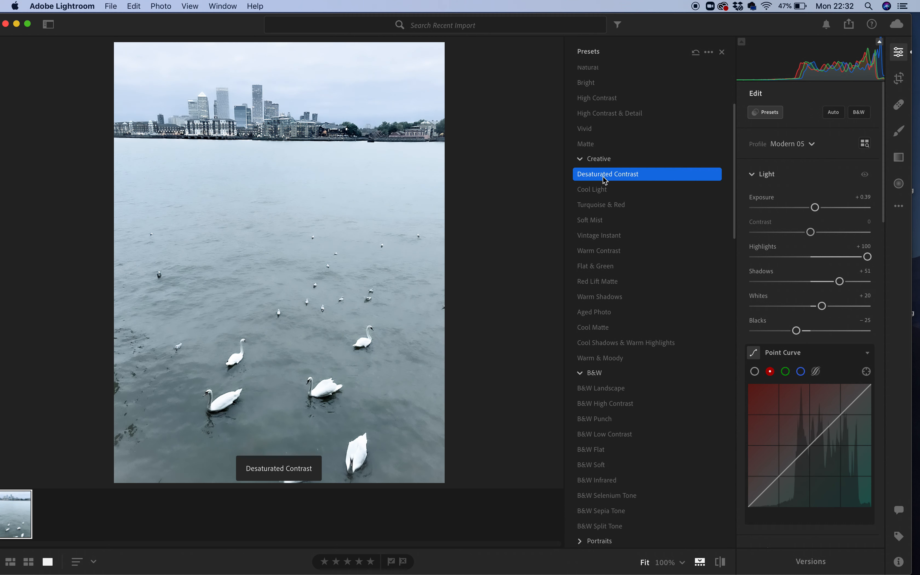
{"action": "left_click", "coordinate": [605, 207]}
{"action": "left_click", "coordinate": [604, 222]}
{"action": "left_click", "coordinate": [607, 253]}
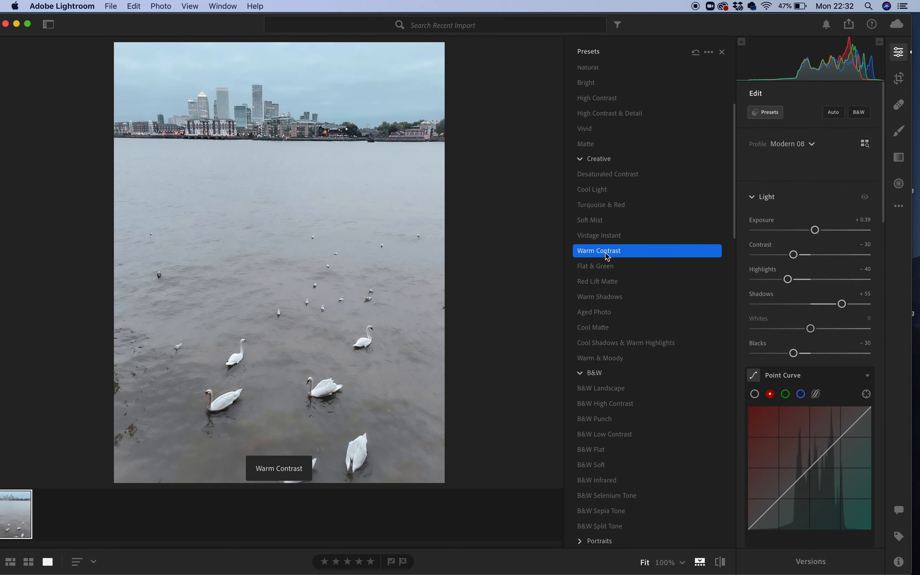
{"action": "left_click", "coordinate": [605, 267]}
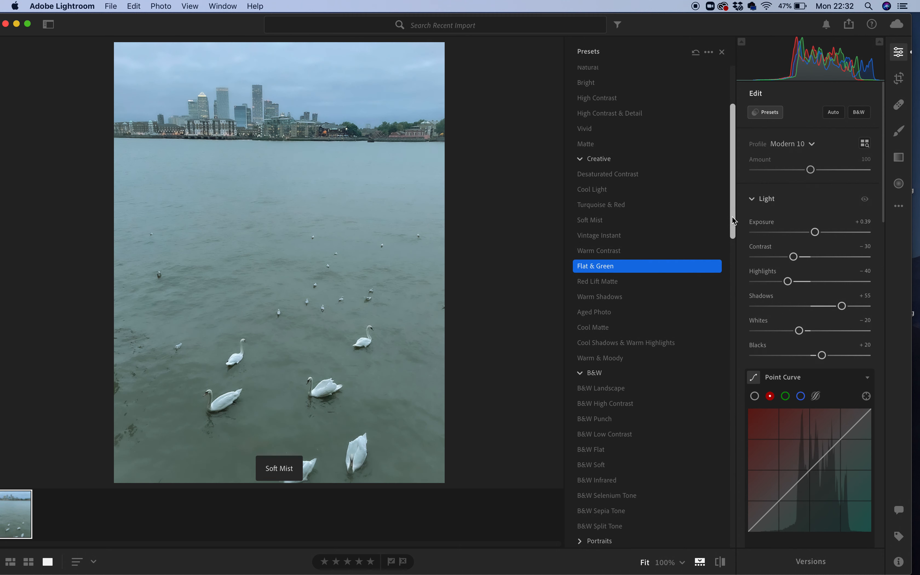
- Browse the remaining presets, preview those in the Shutter Pulse - Free Presets group on the photo, and return to the Color group
{"action": "left_click_drag", "start_coordinate": [731, 216], "coordinate": [732, 255]}
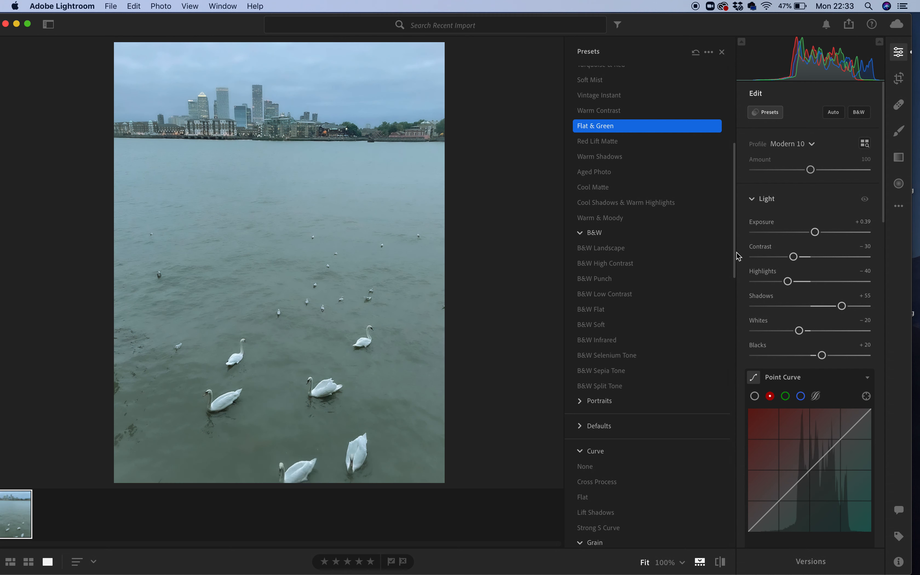
{"action": "scroll", "coordinate": [736, 301], "scroll_direction": "down", "scroll_amount": 5}
{"action": "scroll", "coordinate": [735, 318], "scroll_direction": "down", "scroll_amount": 6}
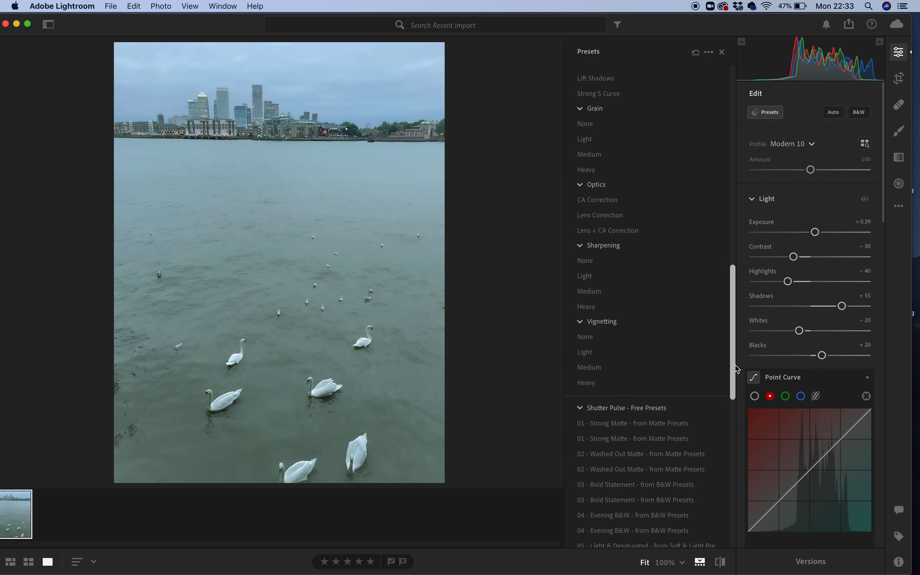
{"action": "left_click", "coordinate": [632, 320]}
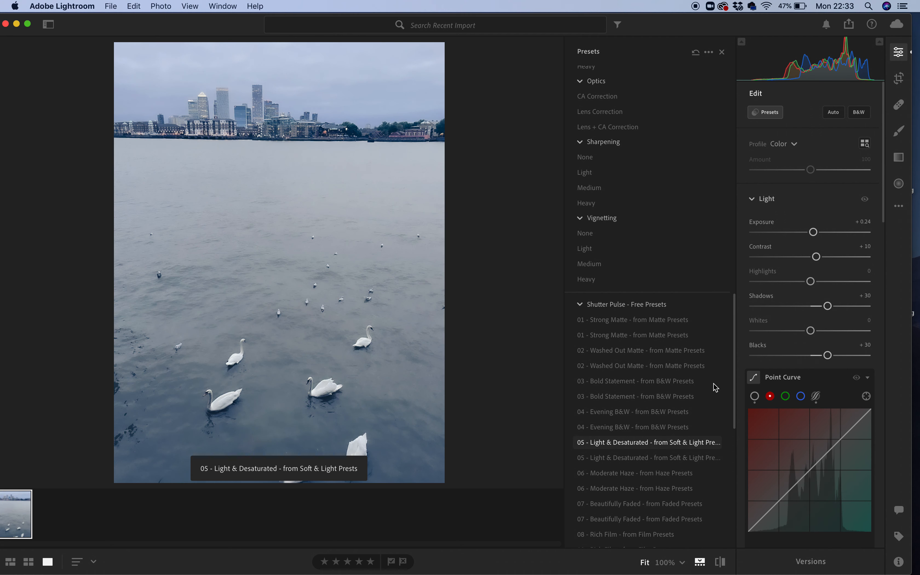
{"action": "left_click_drag", "start_coordinate": [734, 382], "coordinate": [729, 179]}
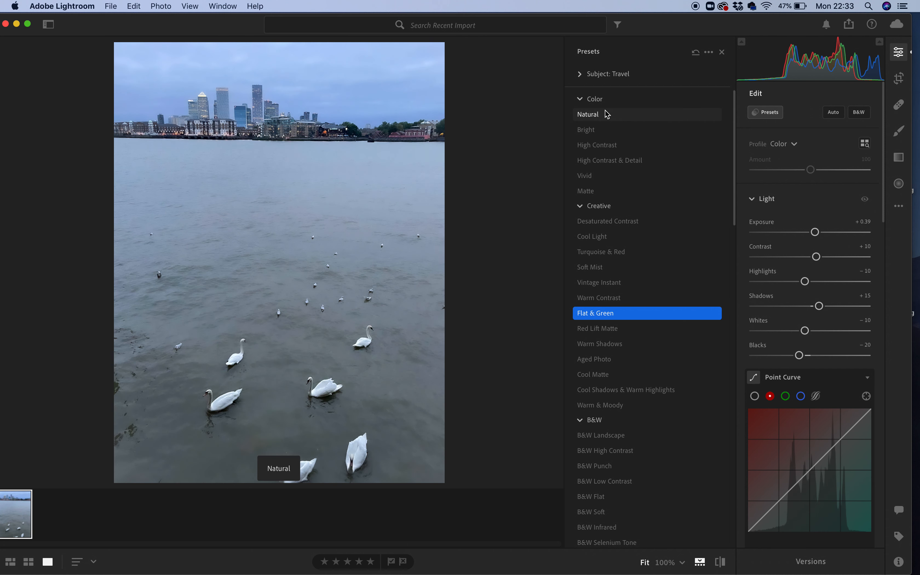